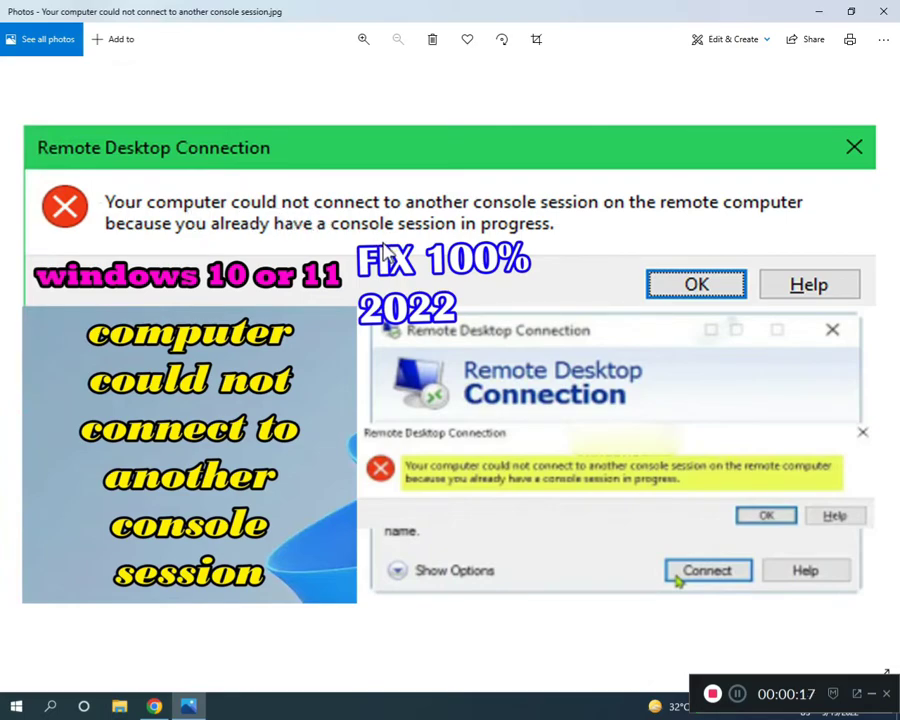
- Close the error viewer and go to Settings > System > Remote Desktop, which shows it enabled
key(alt+F4)
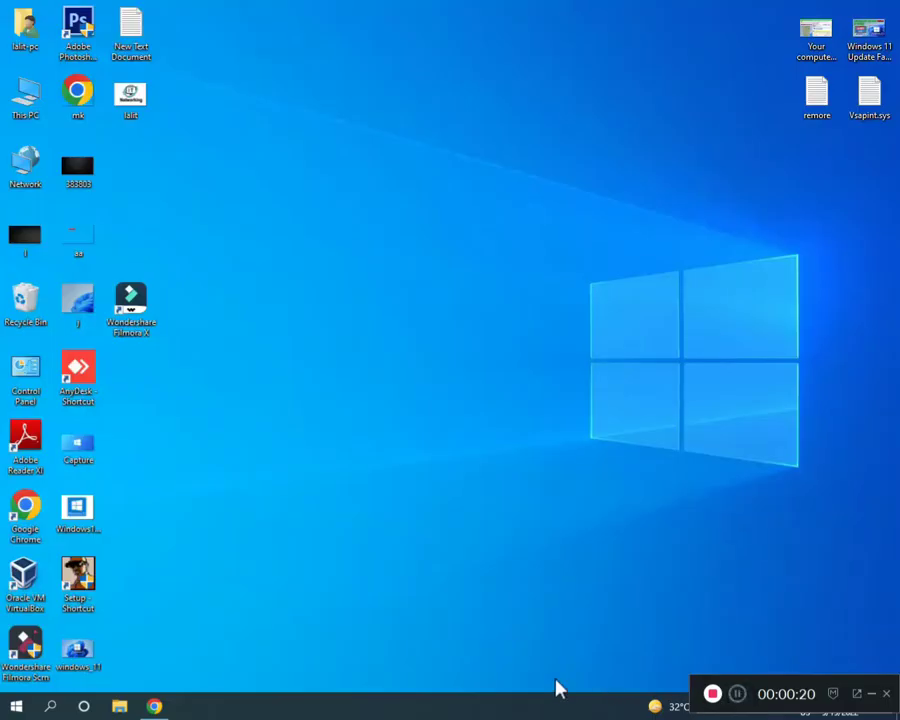
click(4, 713)
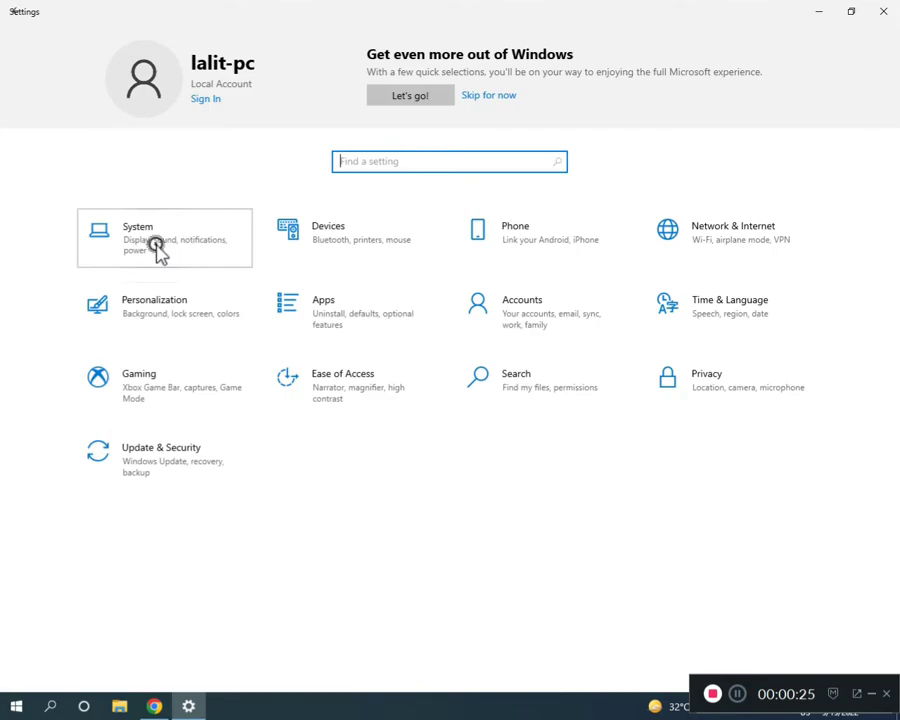
click(158, 250)
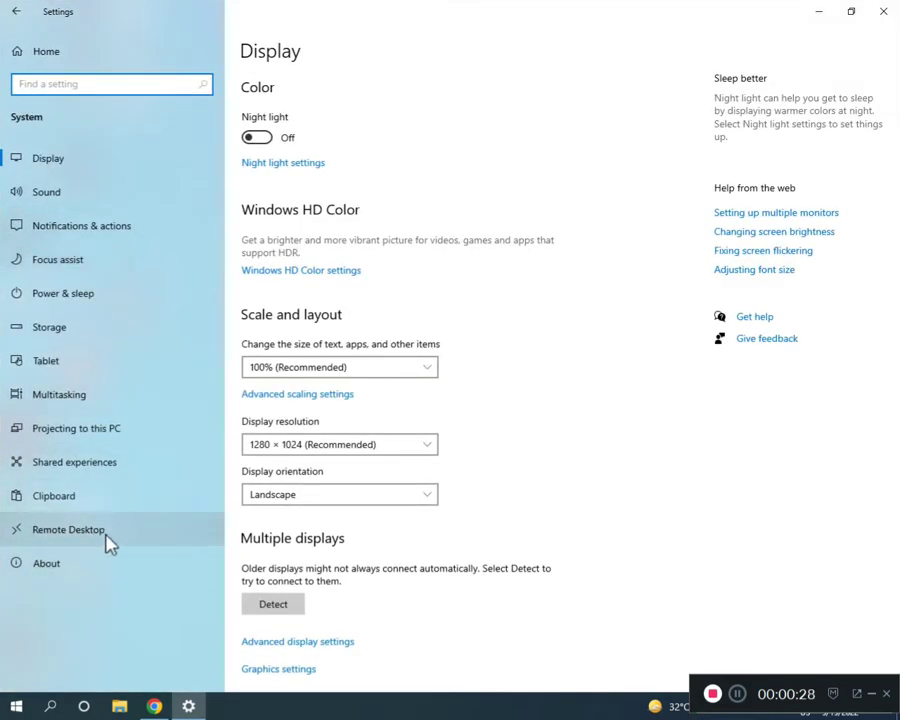
click(100, 535)
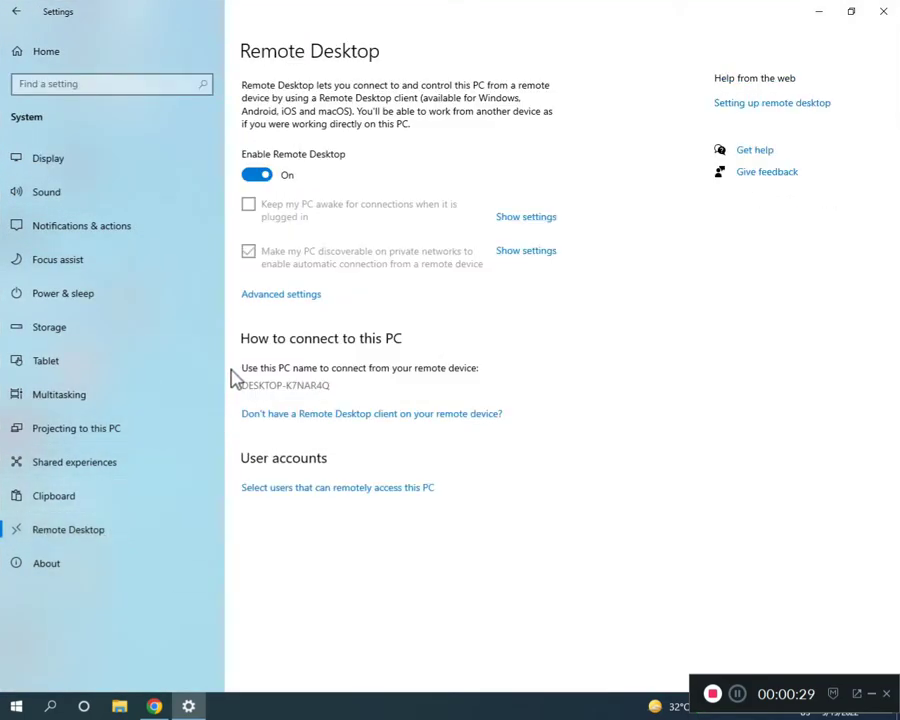
- Open the remote-access users list and its Add dialog, then show the desktop
click(314, 487)
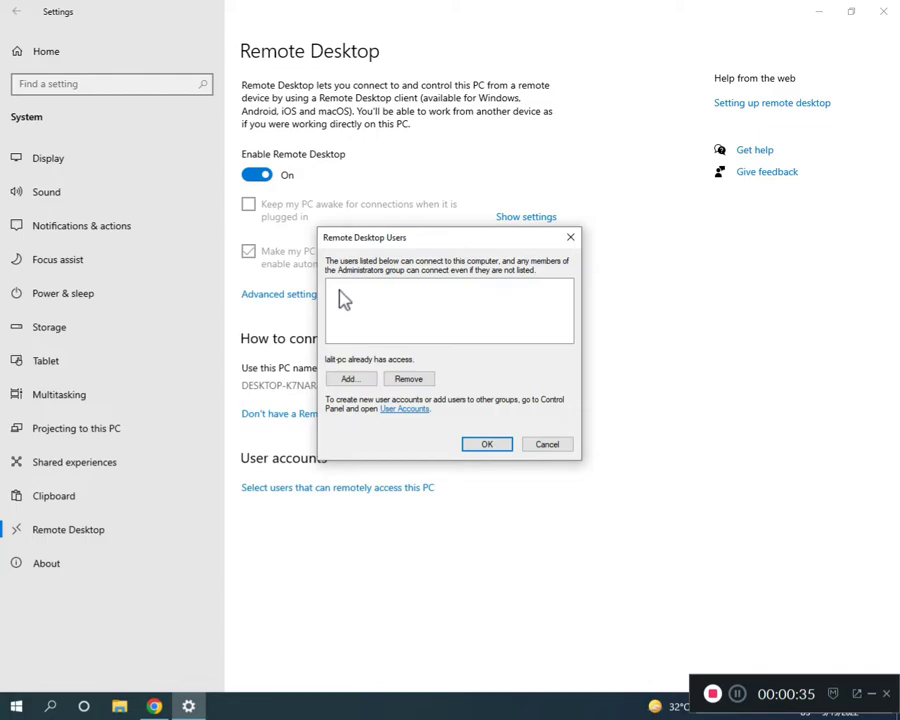
click(342, 381)
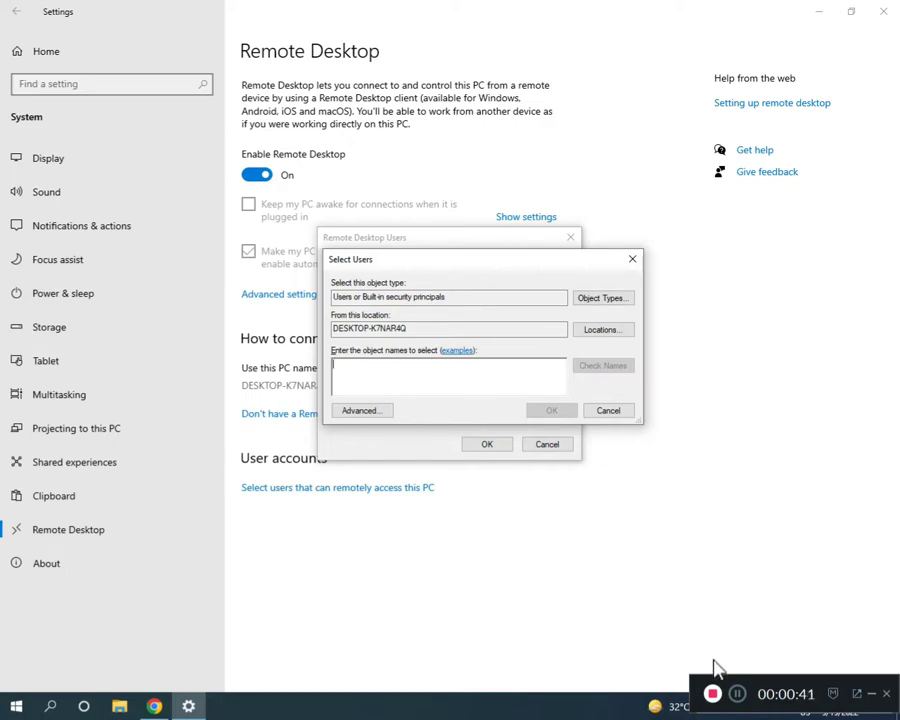
click(736, 694)
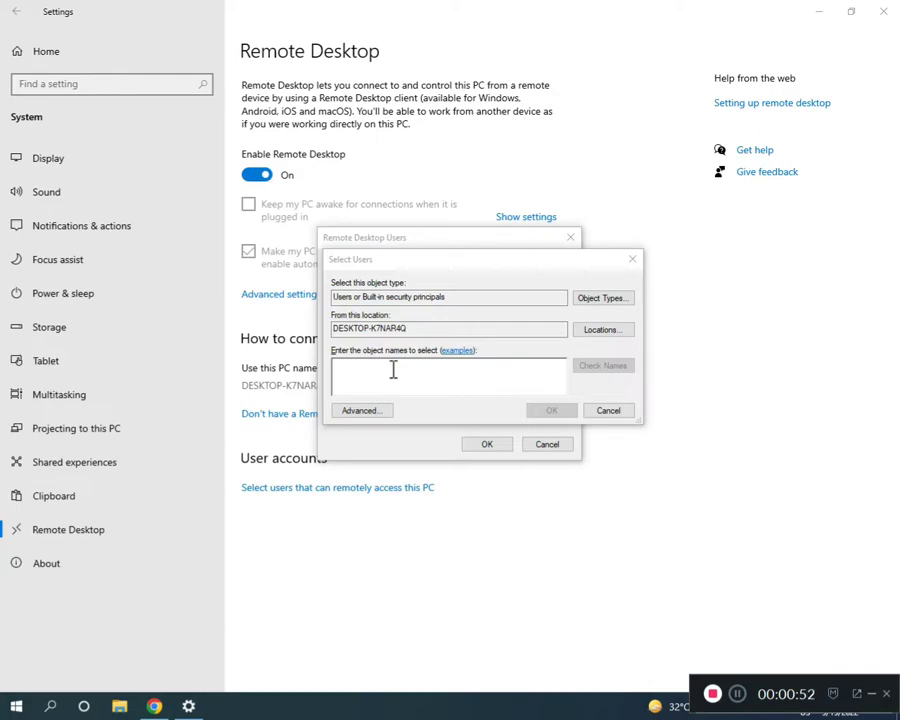
key(super+d)
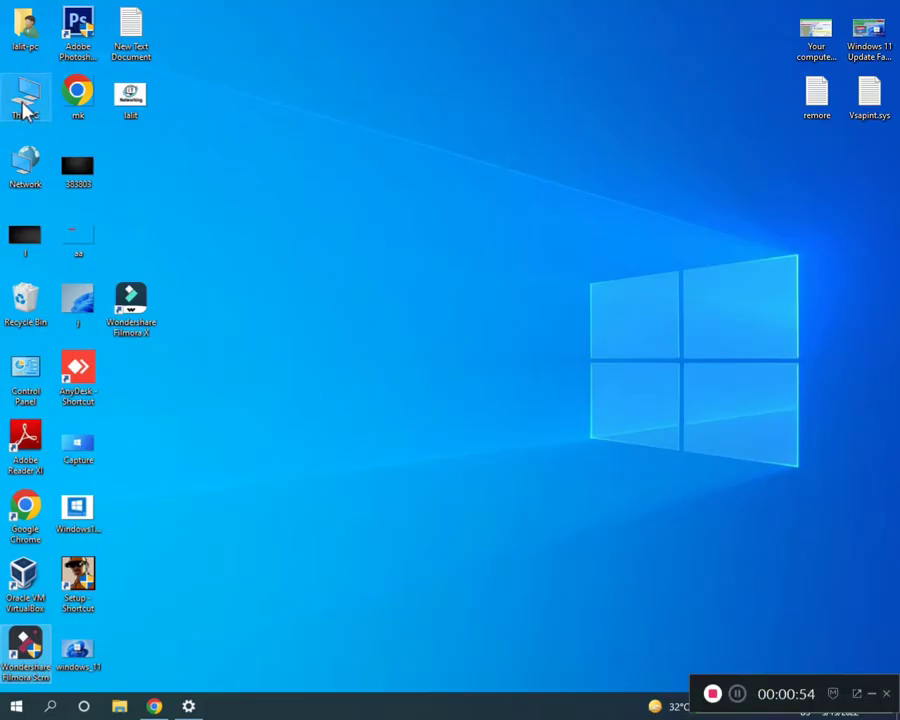
- Open This PC's About page, then cancel and close the remote-user dialogs without adding anyone
right_click(24, 102)
click(112, 268)
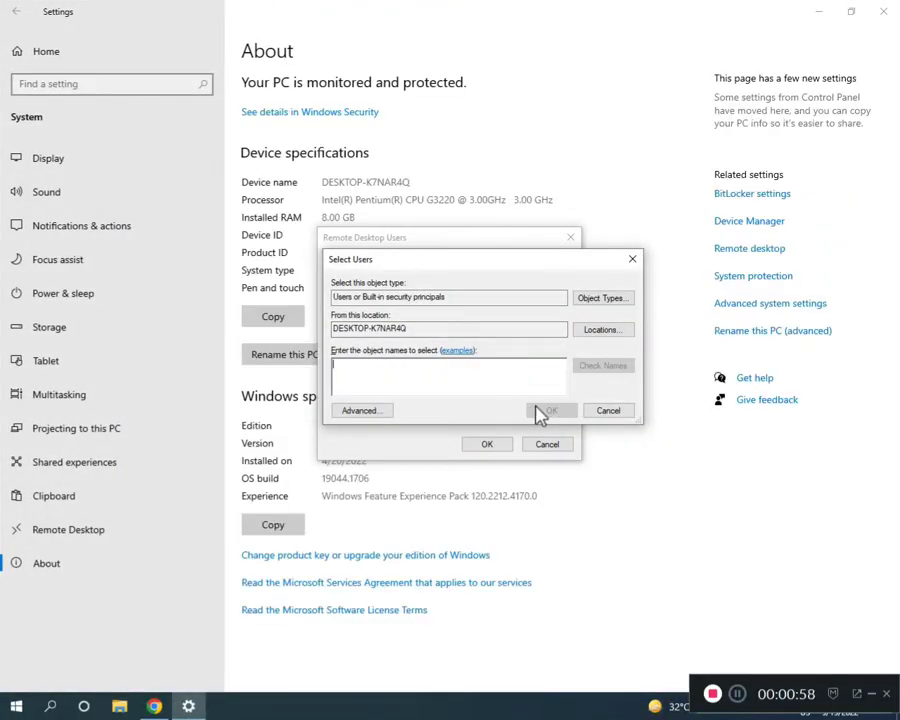
click(601, 409)
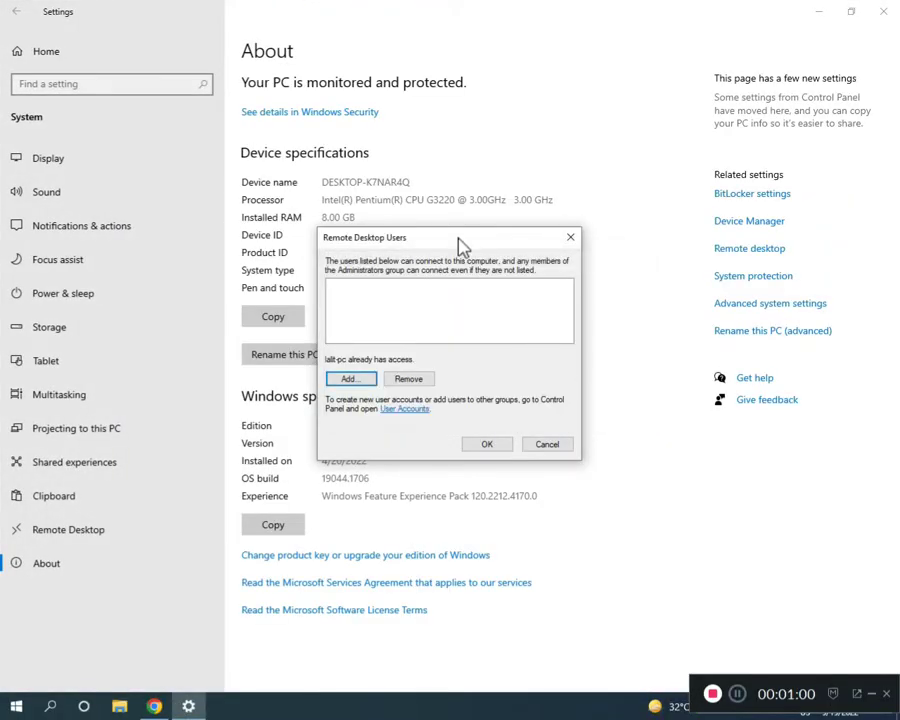
drag(458, 241, 596, 431)
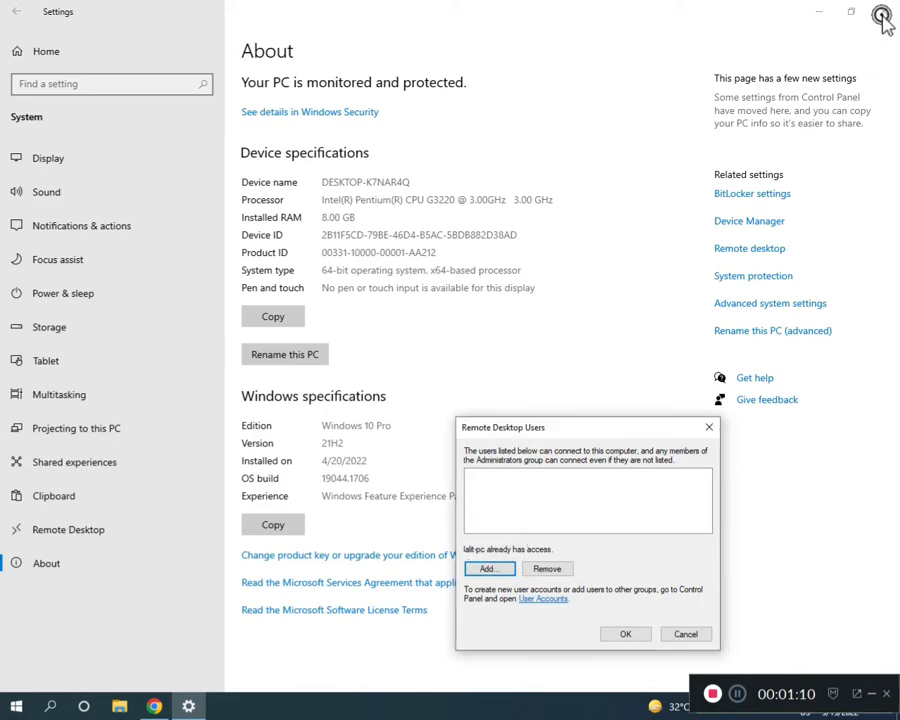
click(709, 430)
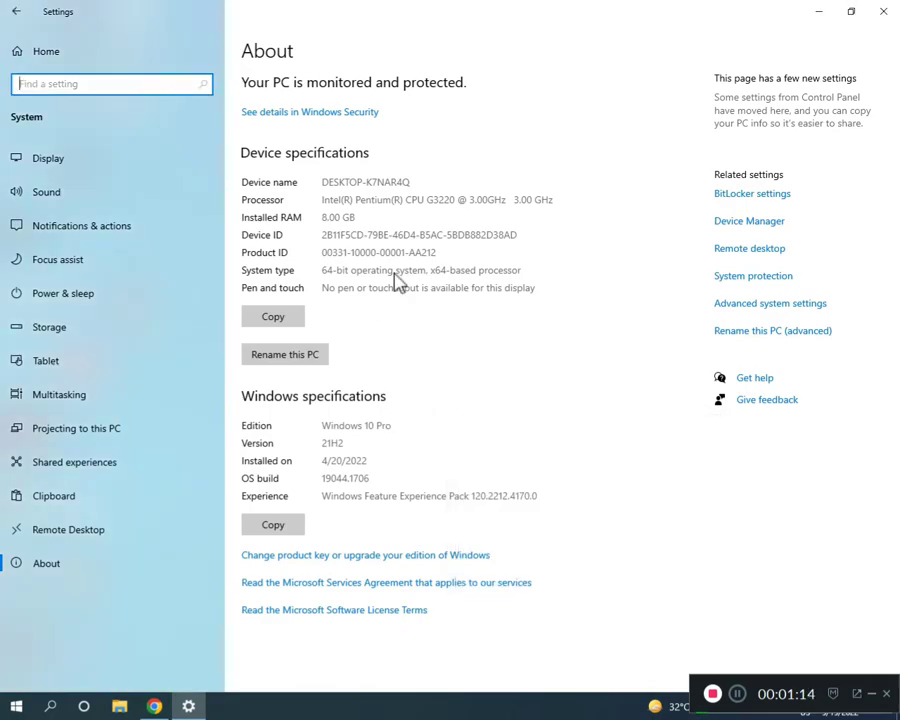
- Minimize Settings and open Control Panel's Network and Sharing Center
click(820, 11)
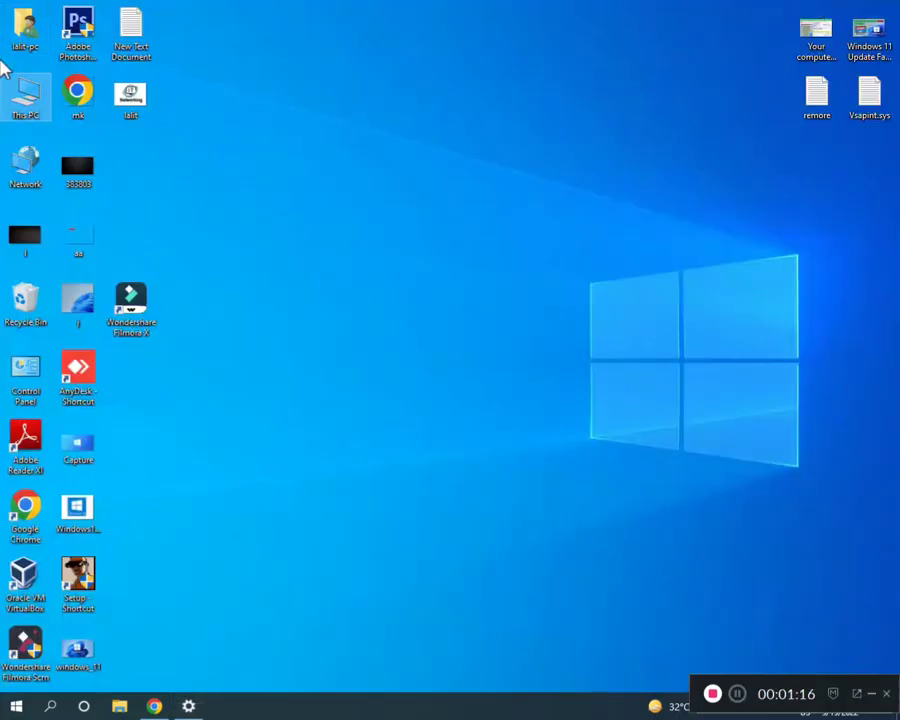
double_click(38, 373)
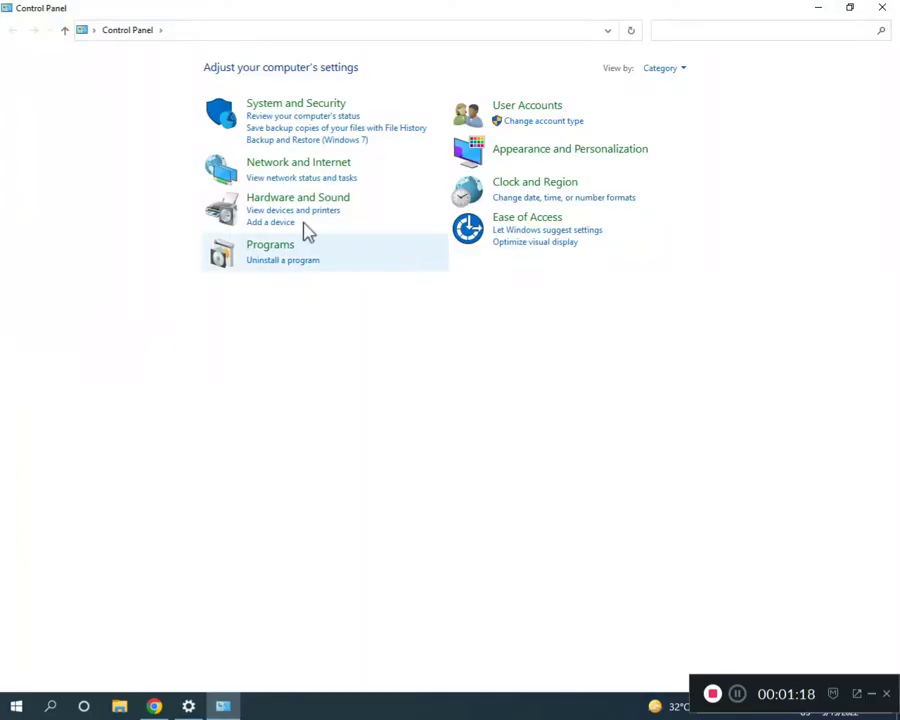
click(301, 172)
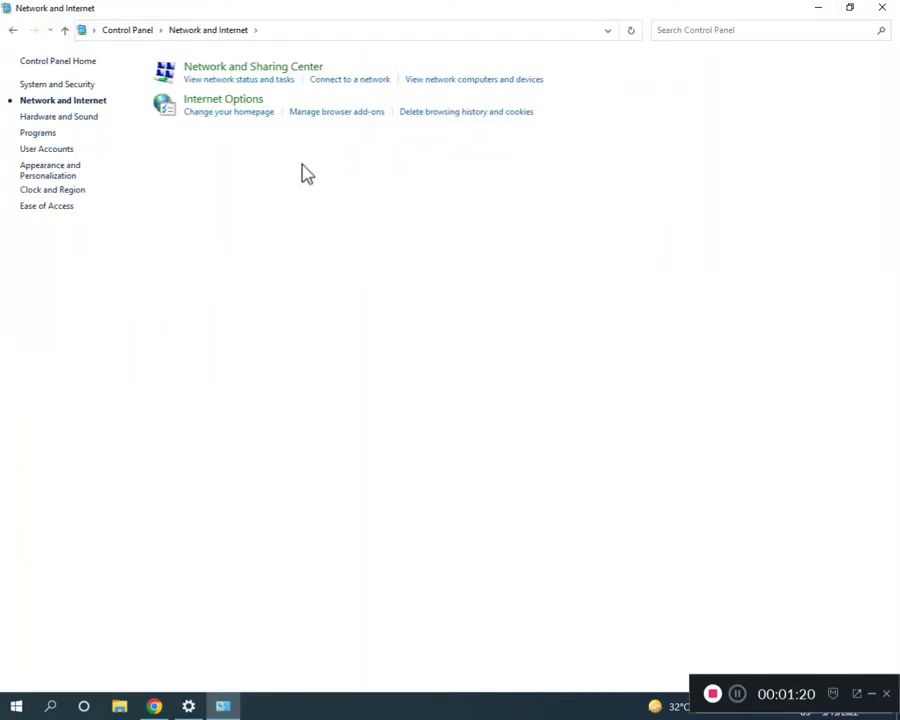
click(243, 72)
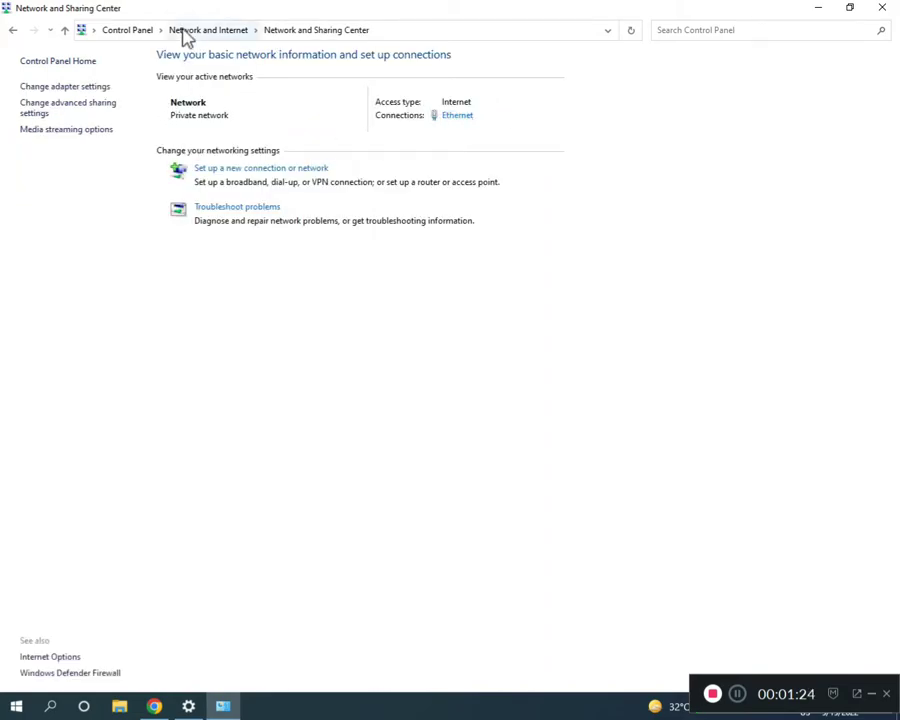
click(186, 31)
click(265, 67)
- Open the Ethernet status, properties and IPv4 settings, then close them without changes
click(463, 116)
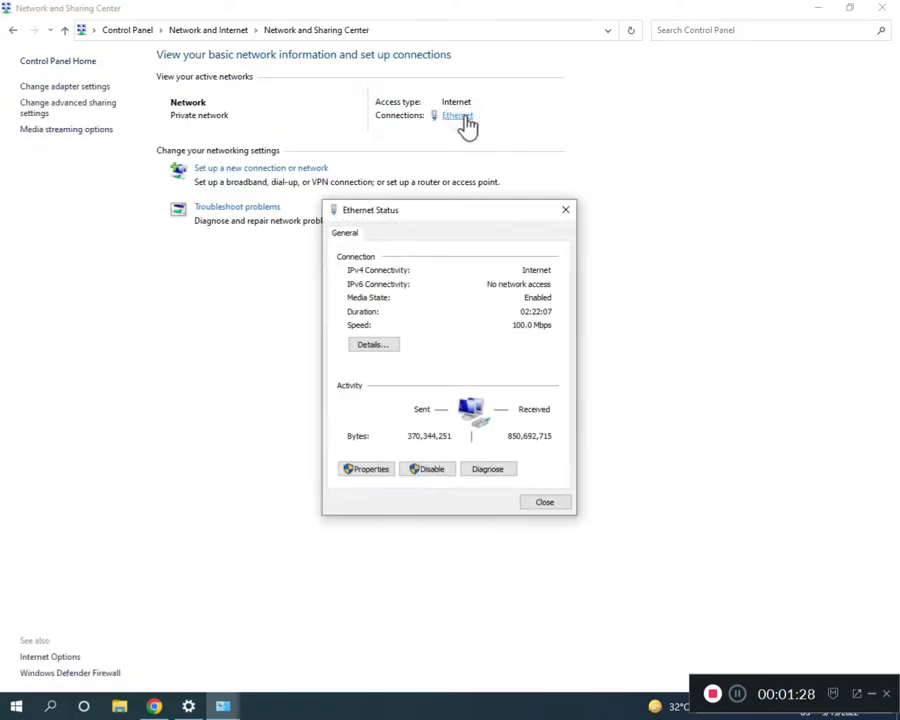
click(385, 472)
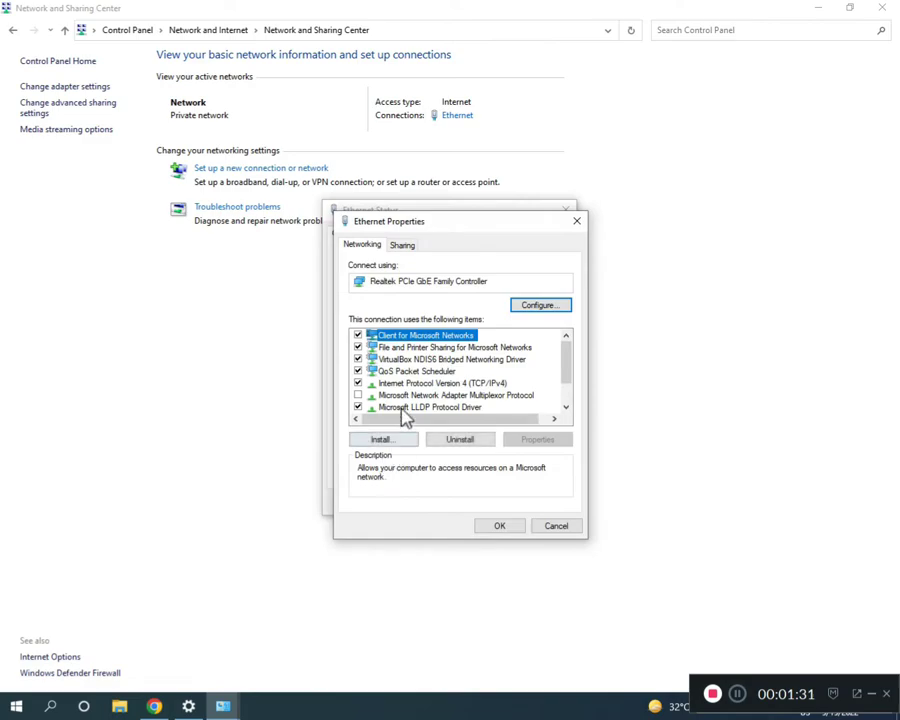
double_click(423, 384)
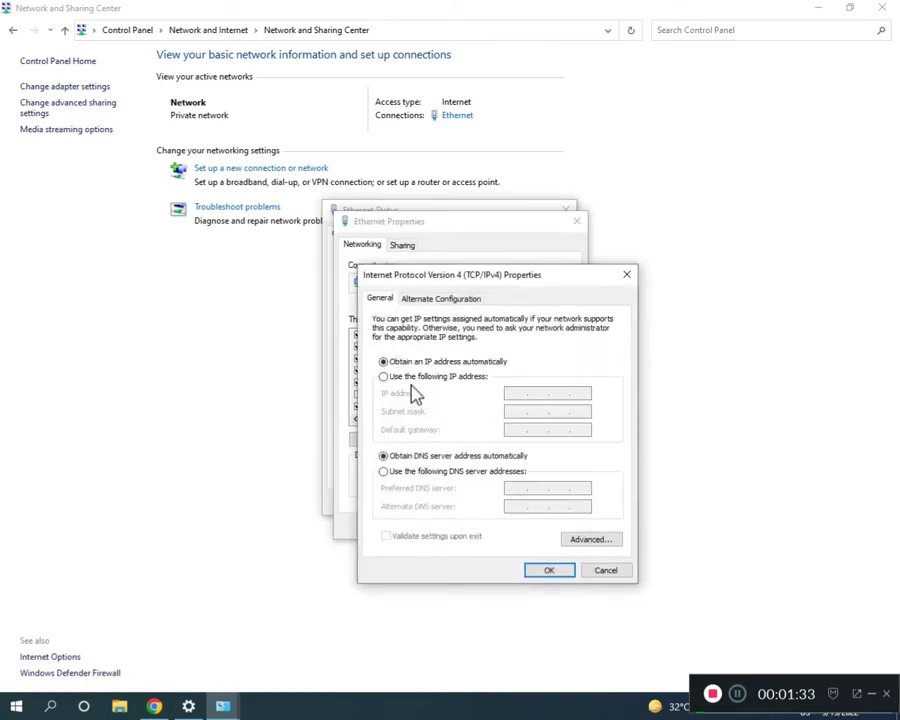
click(412, 376)
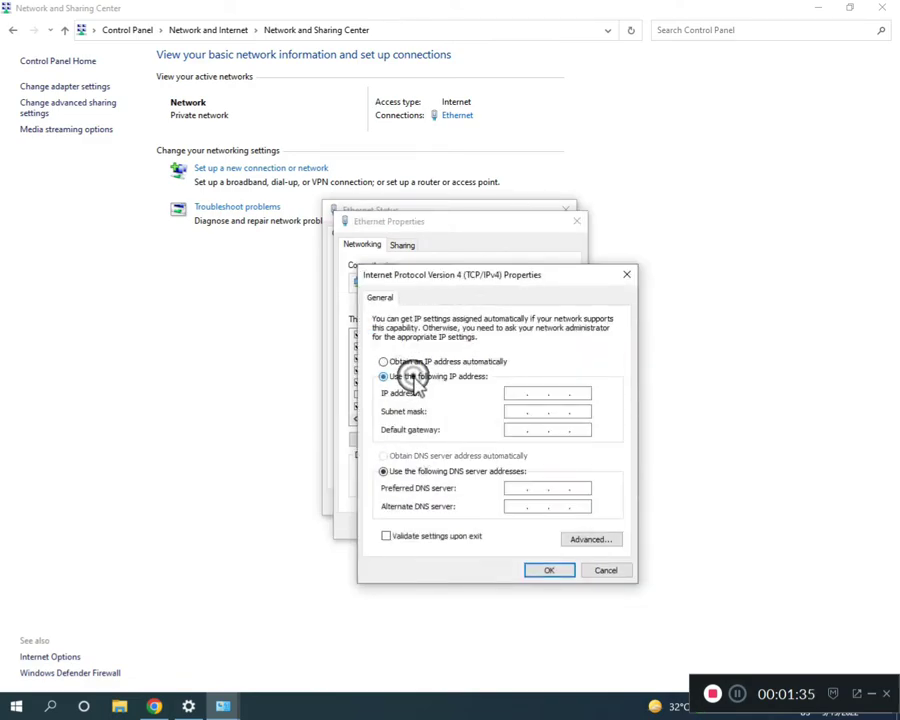
click(626, 275)
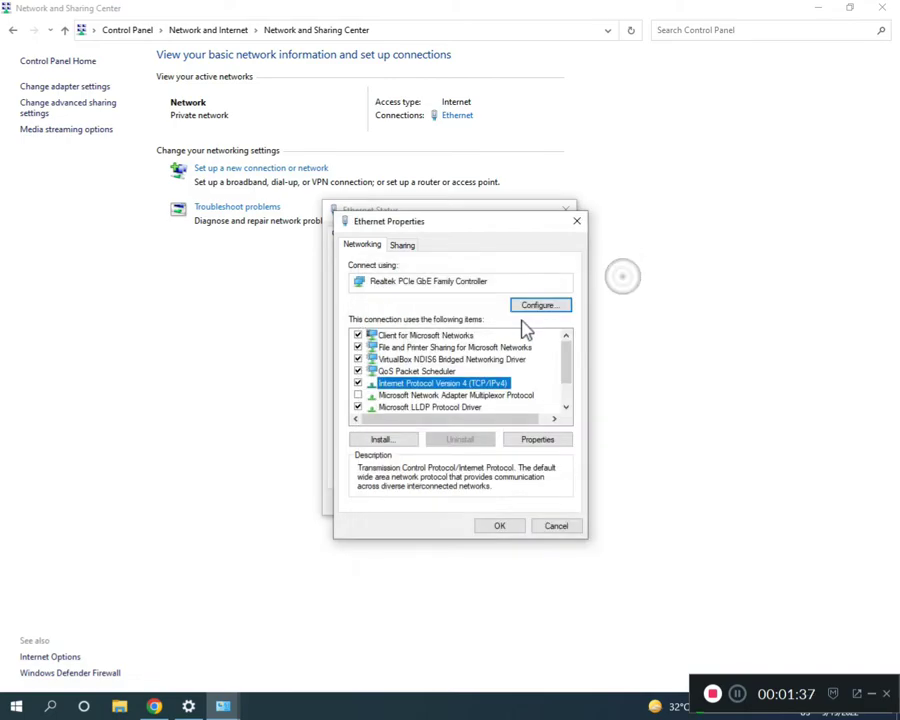
- Review the connection details (IPv4 192.168.0.115, gateway 192.168.0.1) and reopen Ethernet Properties
click(576, 221)
click(378, 344)
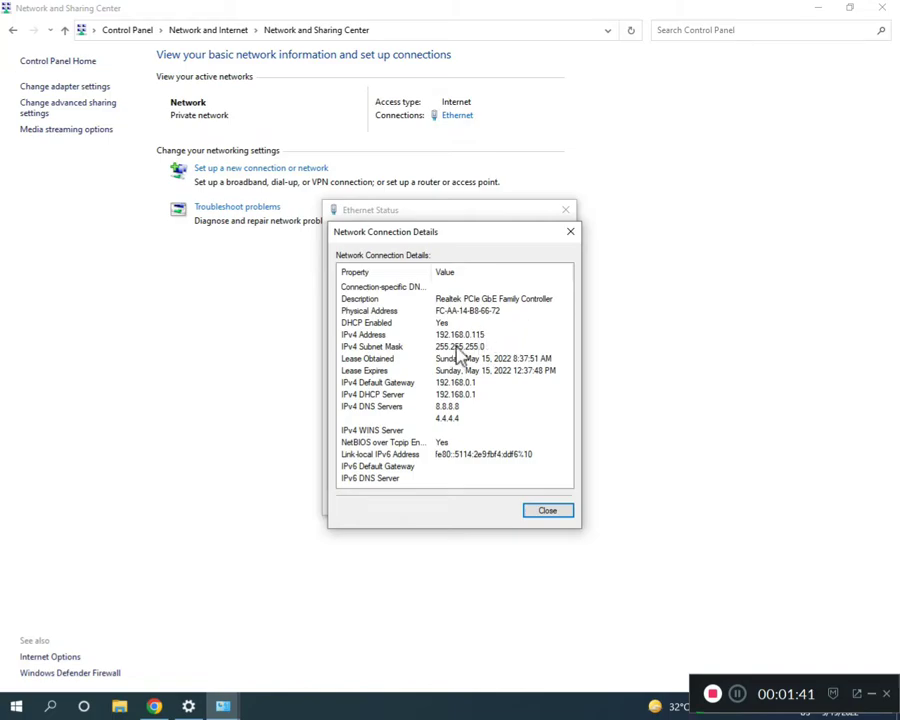
click(570, 232)
click(360, 469)
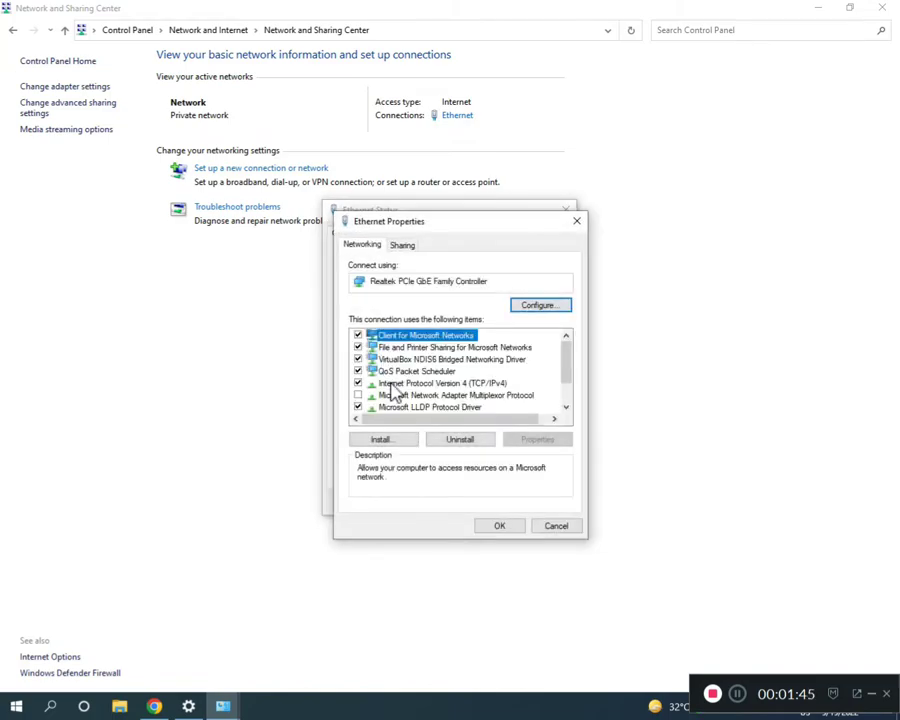
- Set Ethernet IPv4 to static 192.168.0.115, gateway 192.168.0.1, DNS 8.8.8.8/8.8.4.4, and save
double_click(393, 385)
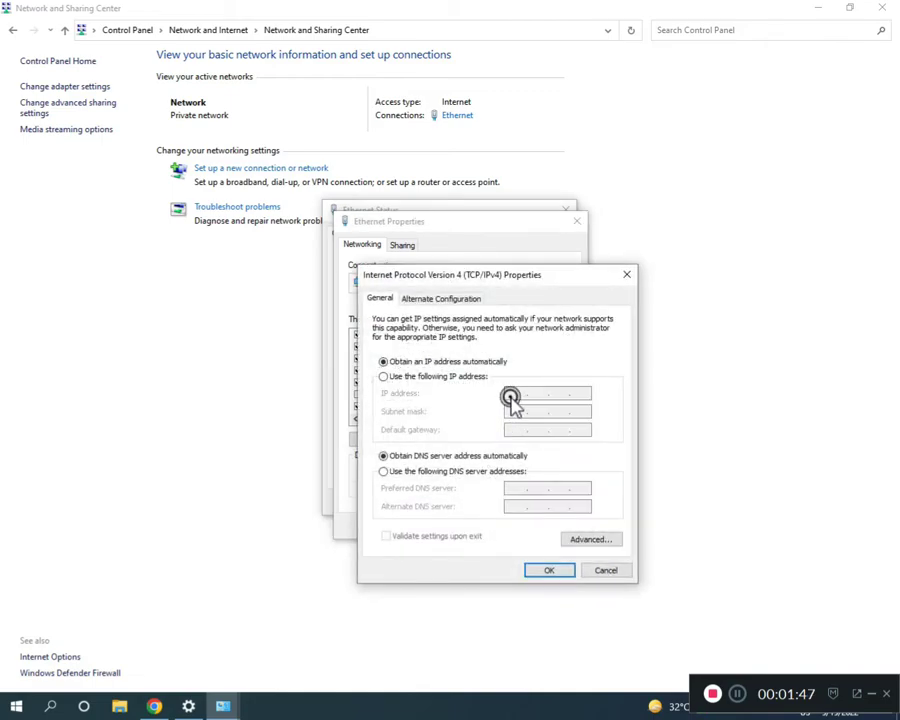
click(455, 376)
click(513, 398)
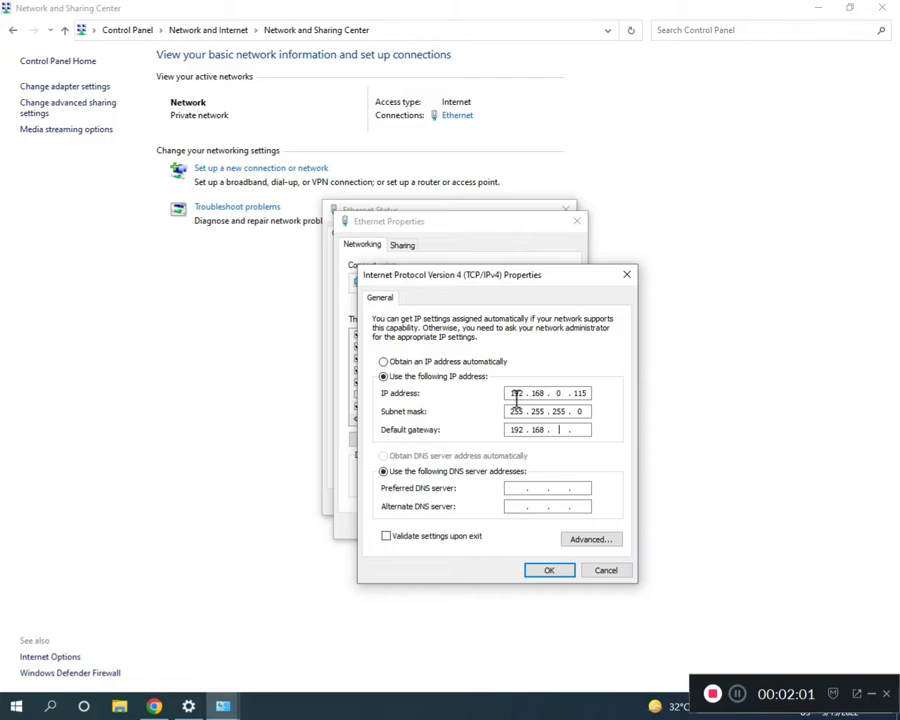
click(510, 487)
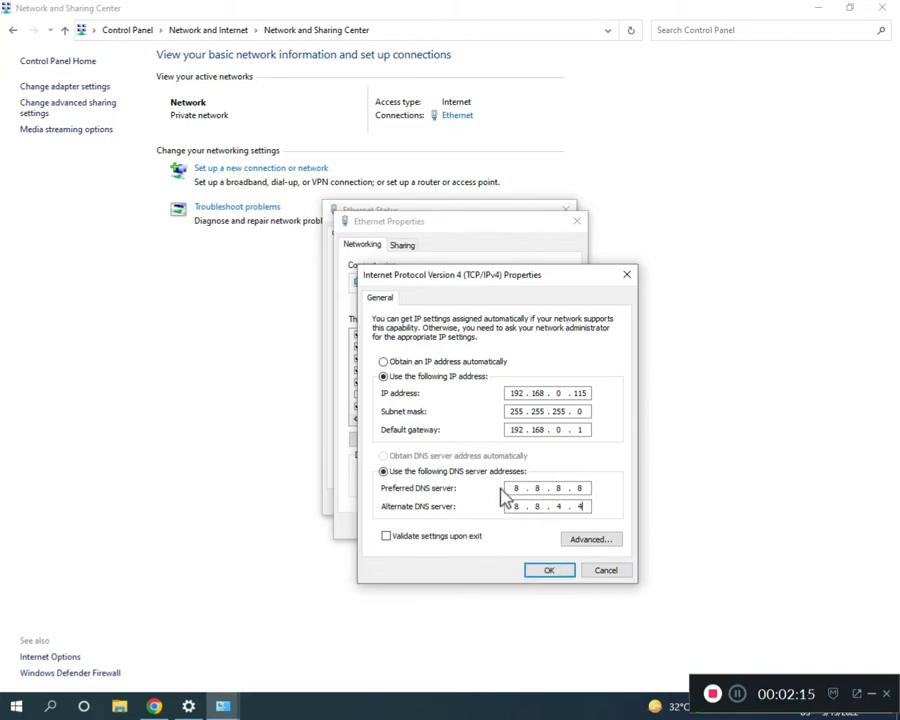
click(737, 693)
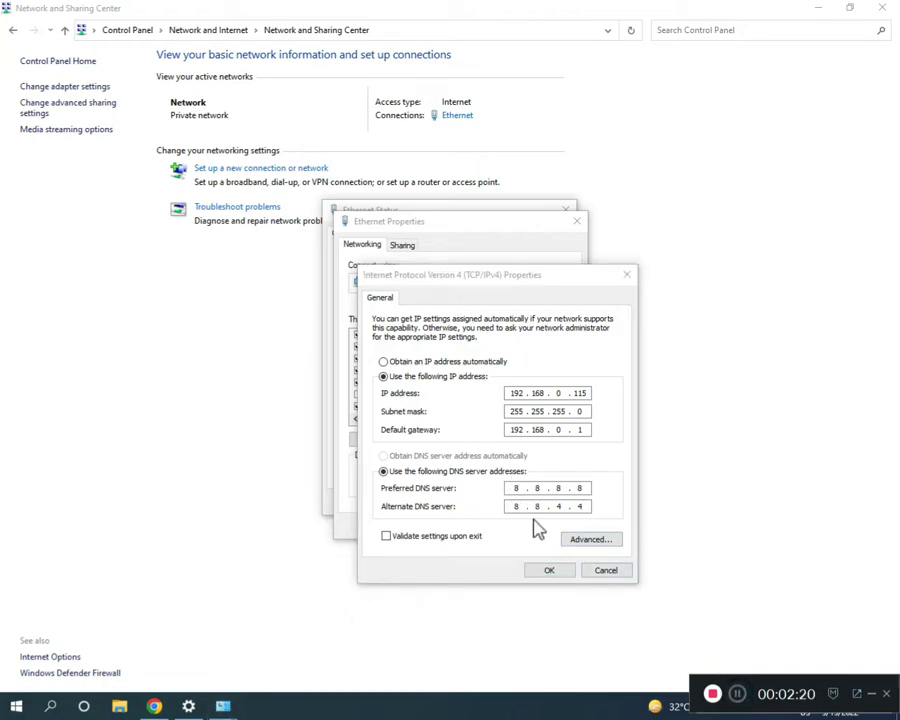
click(549, 569)
click(508, 530)
click(530, 499)
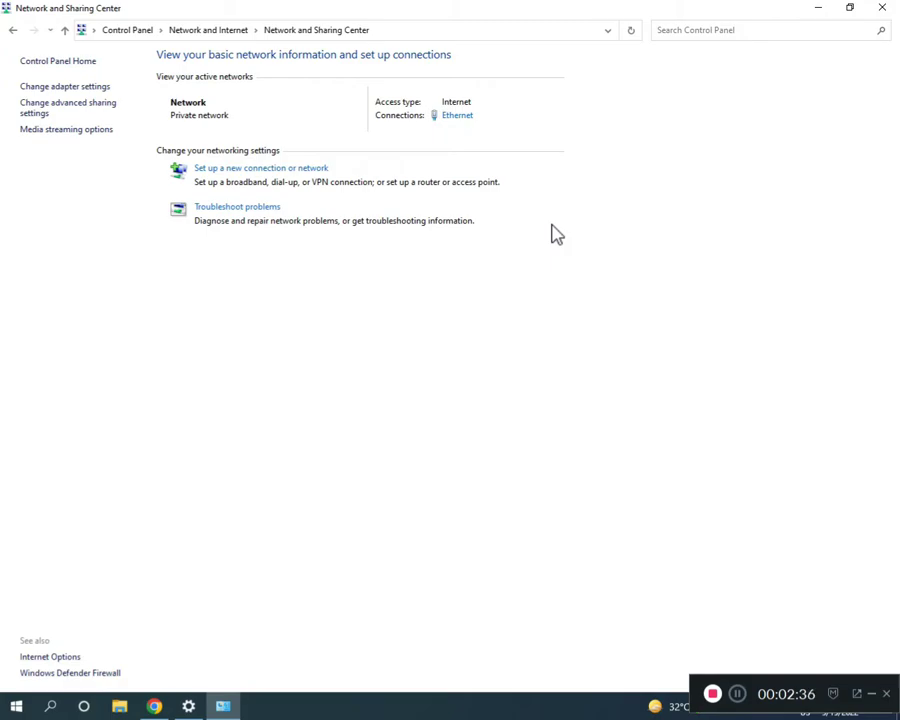
- Search 'remote' in Start and launch Remote Desktop Connection
key(super)
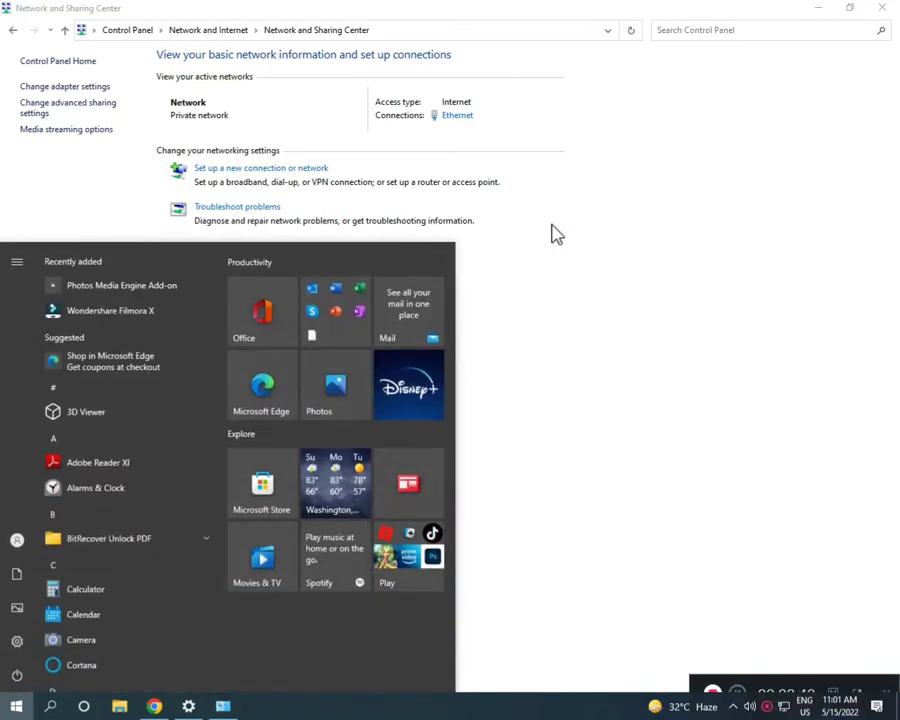
text(remot)
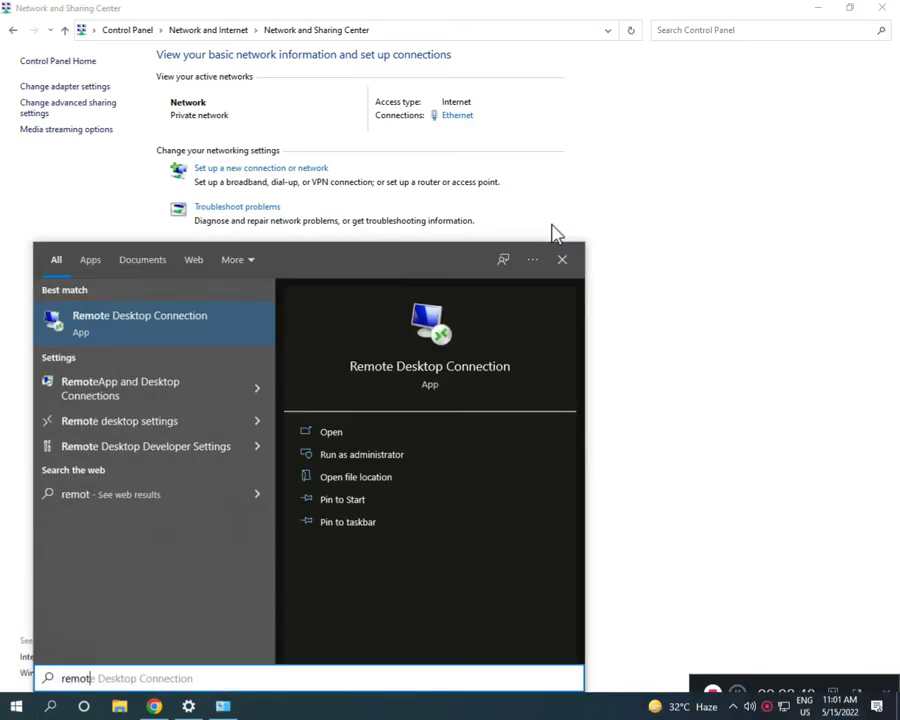
text(e)
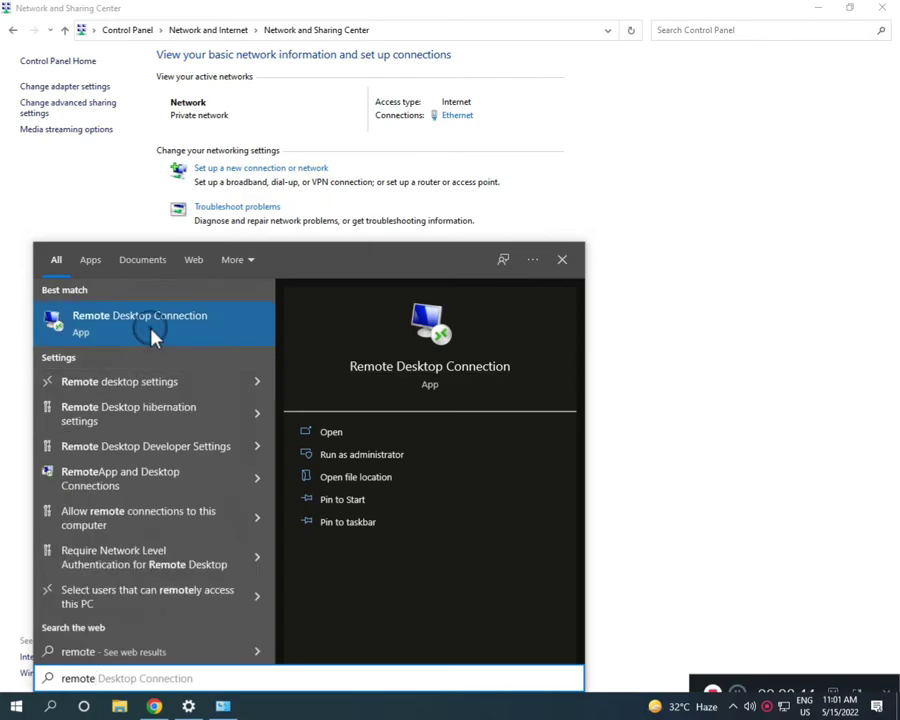
click(152, 330)
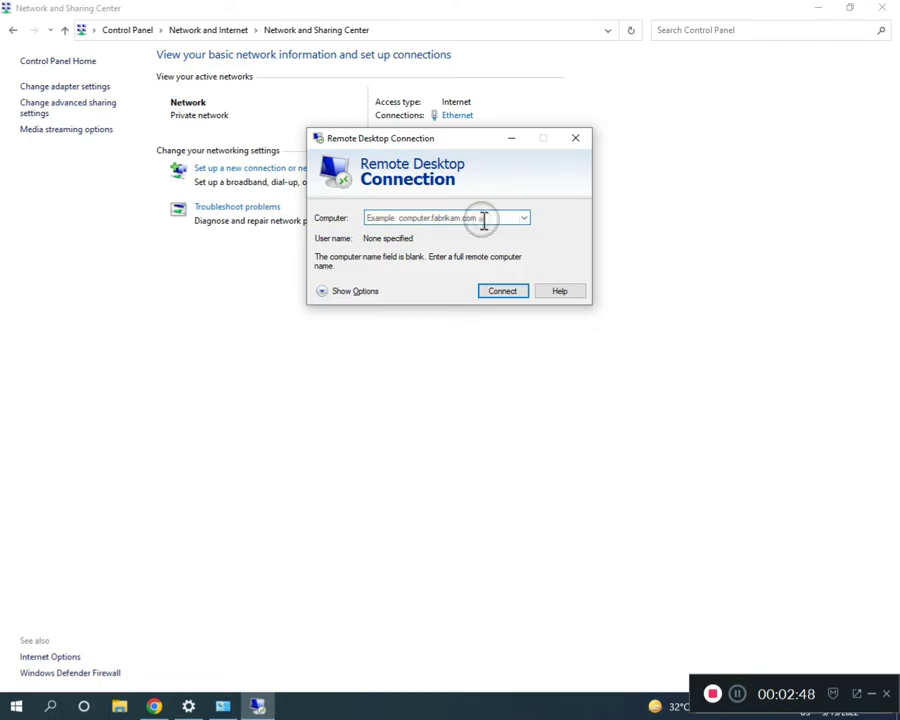
- Enter the computer address, reaching 192.168.0.11 after correcting a typo
text(19*52)
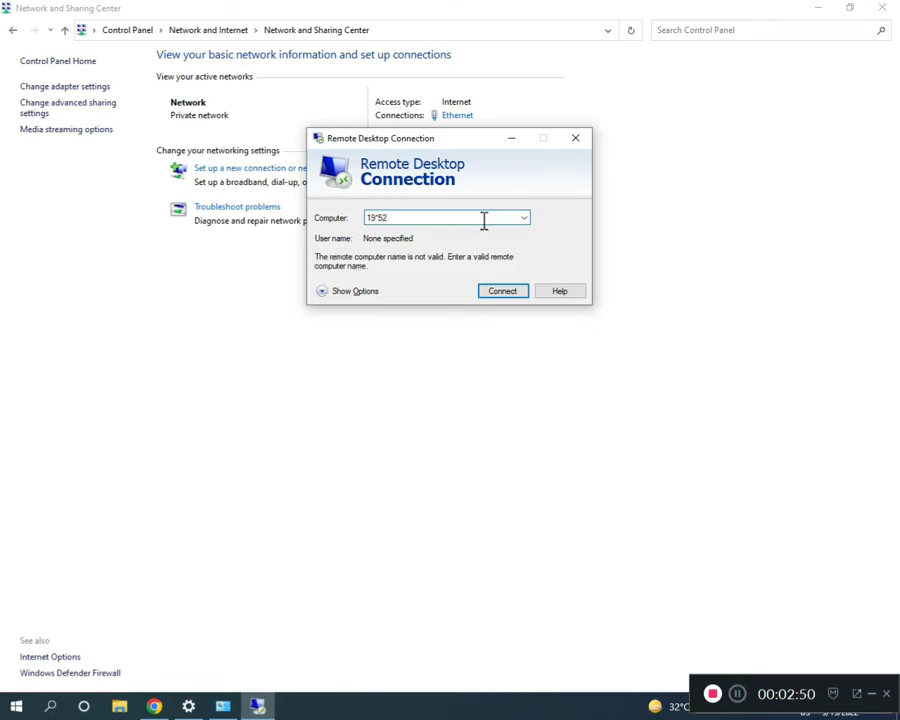
key(BackSpace)
key(BackSpace)
key(BackSpace)
key(BackSpace)
key(BackSpace)
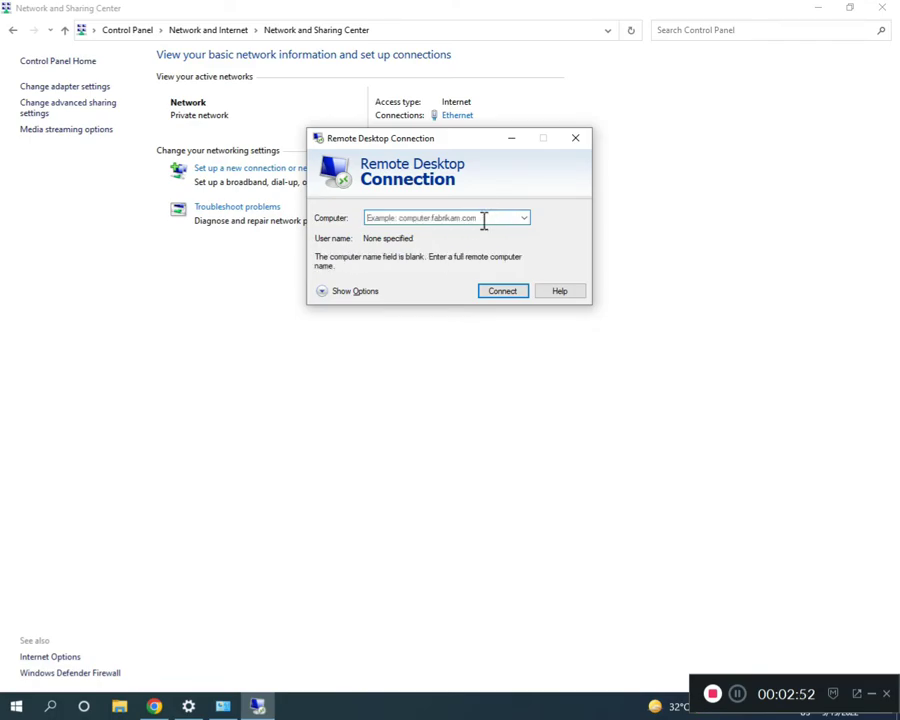
text(192.168.0.115)
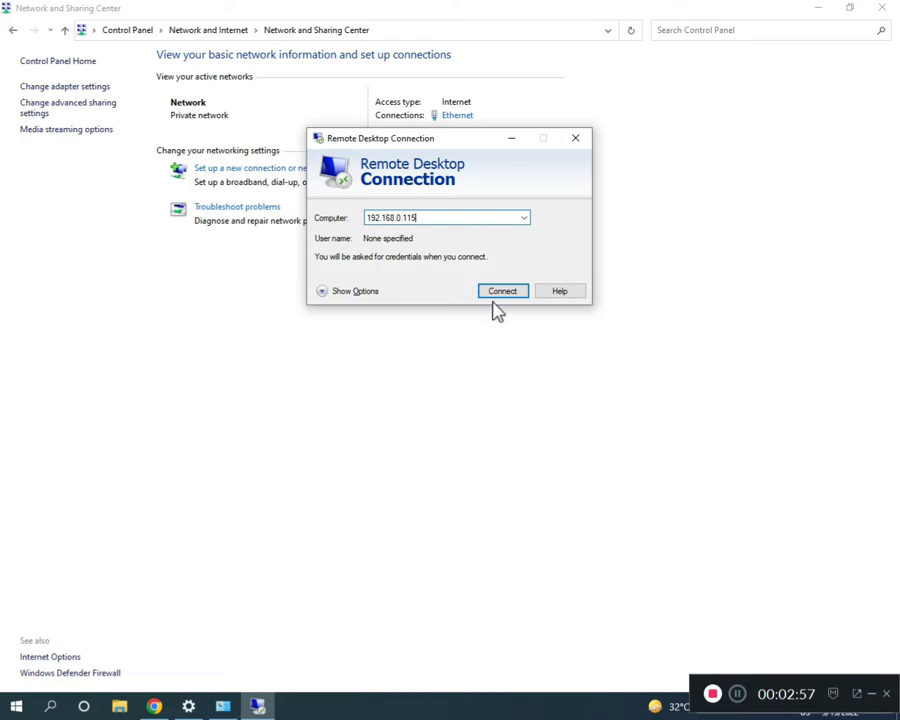
- Attempt connecting to 192.168.0.115, dismiss the console-session error, and move the window down
click(495, 293)
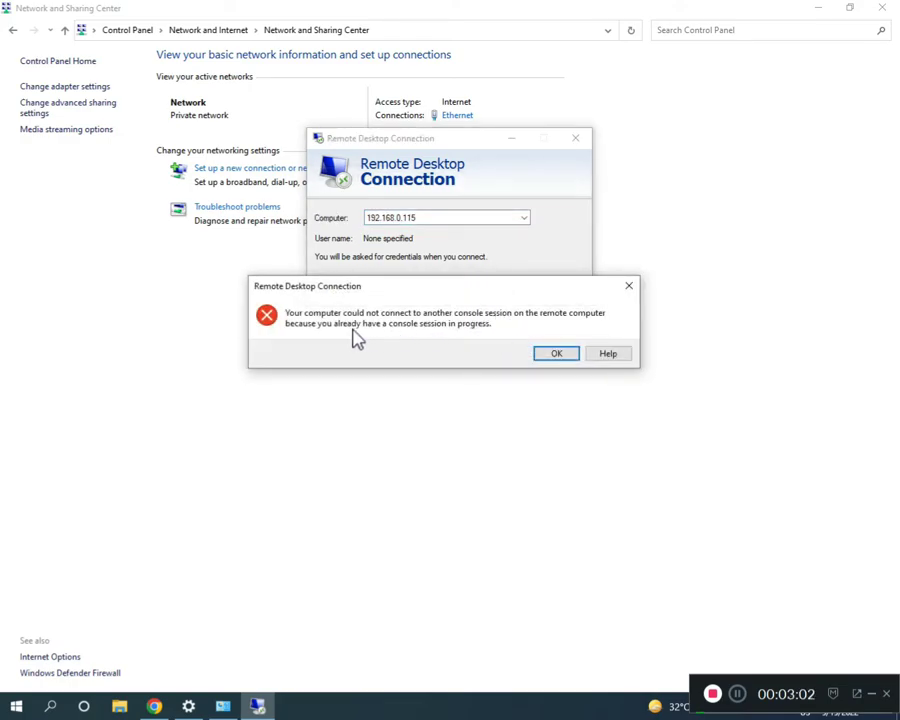
click(561, 355)
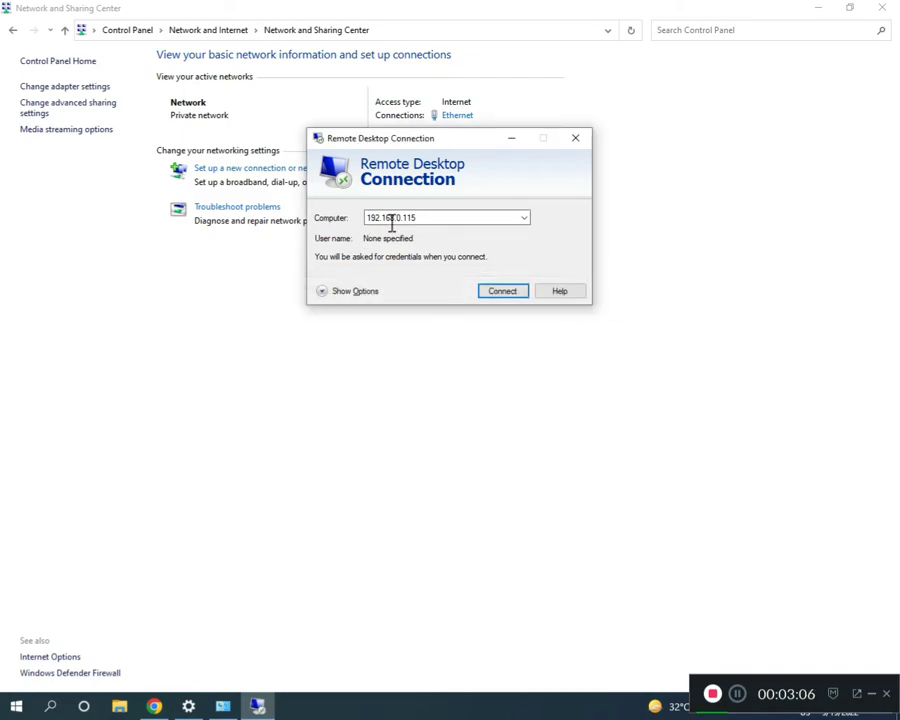
drag(457, 143, 450, 221)
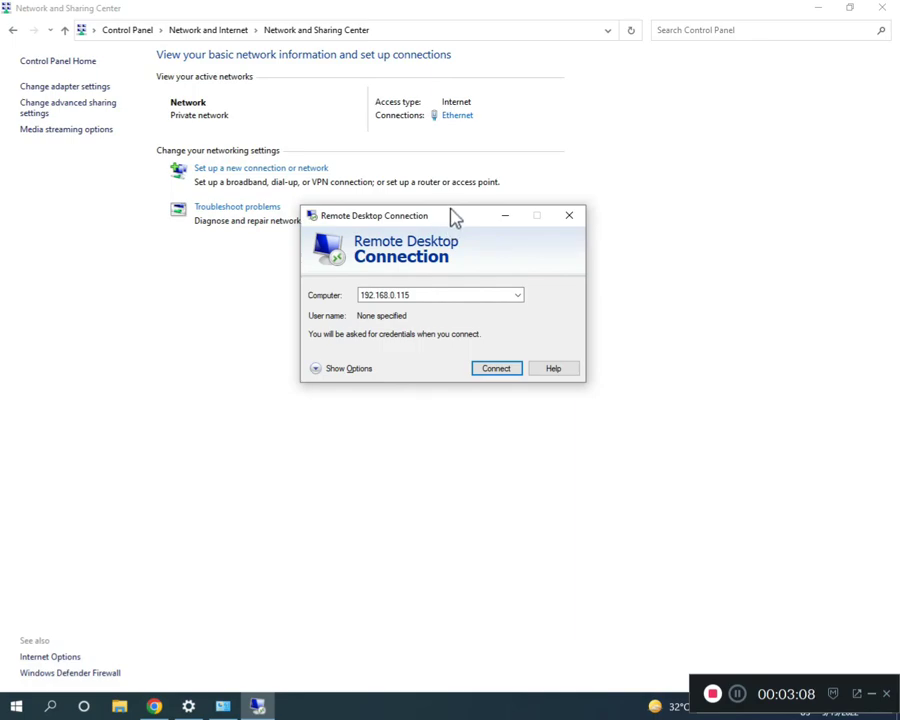